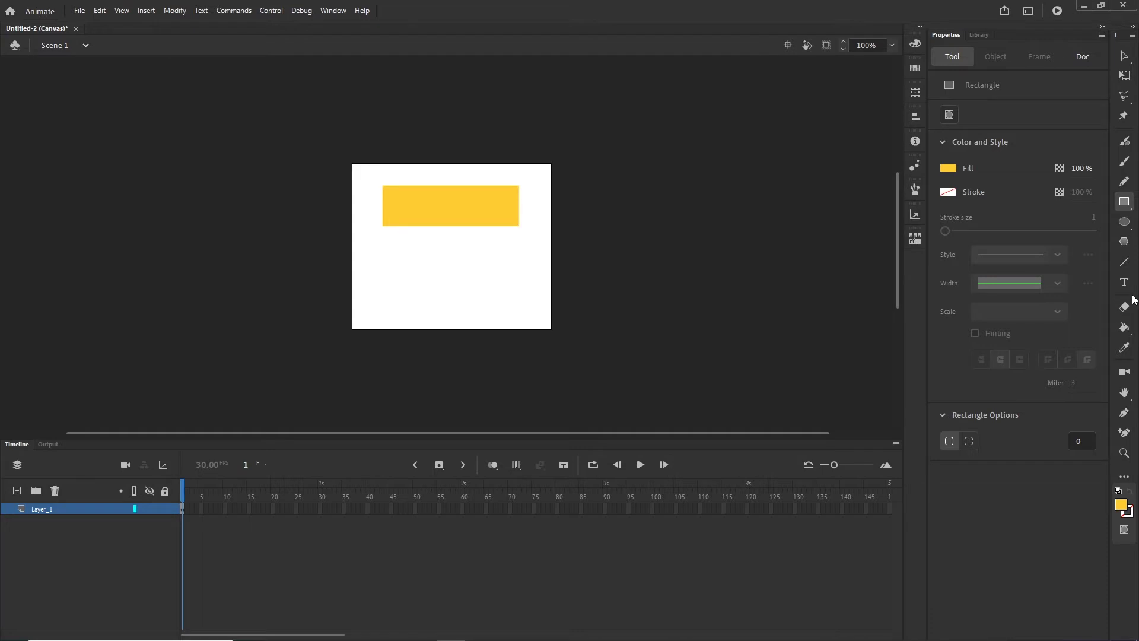
Switch to the Text tool.
click(1125, 283)
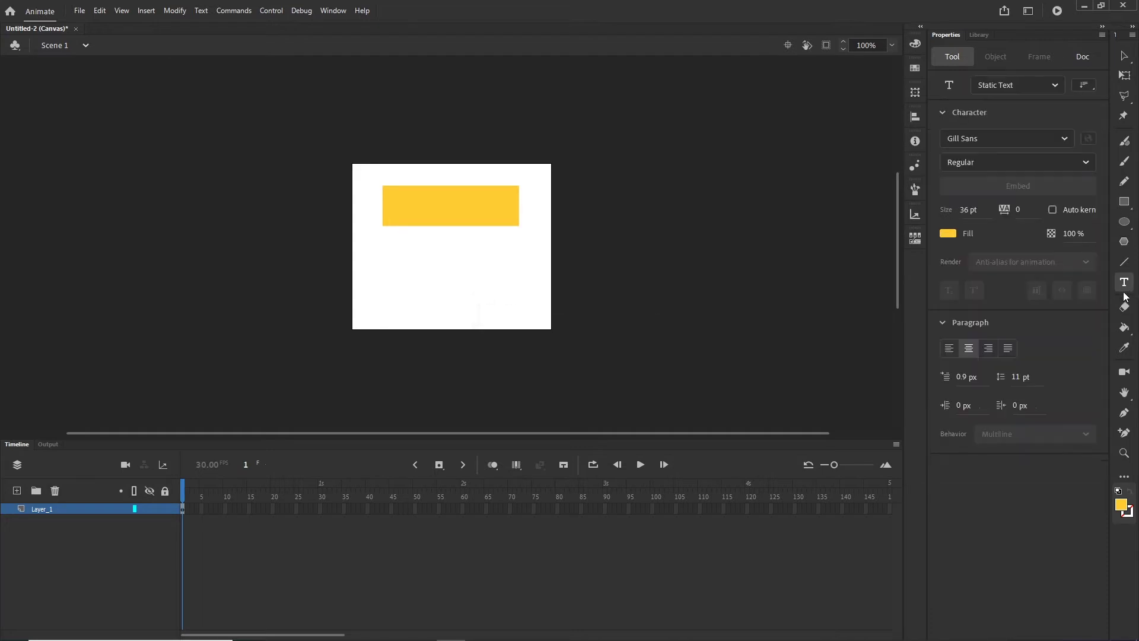
Add the text 'show or hide' and centre it on the yellow rectangle.
click(948, 233)
click(754, 308)
click(408, 202)
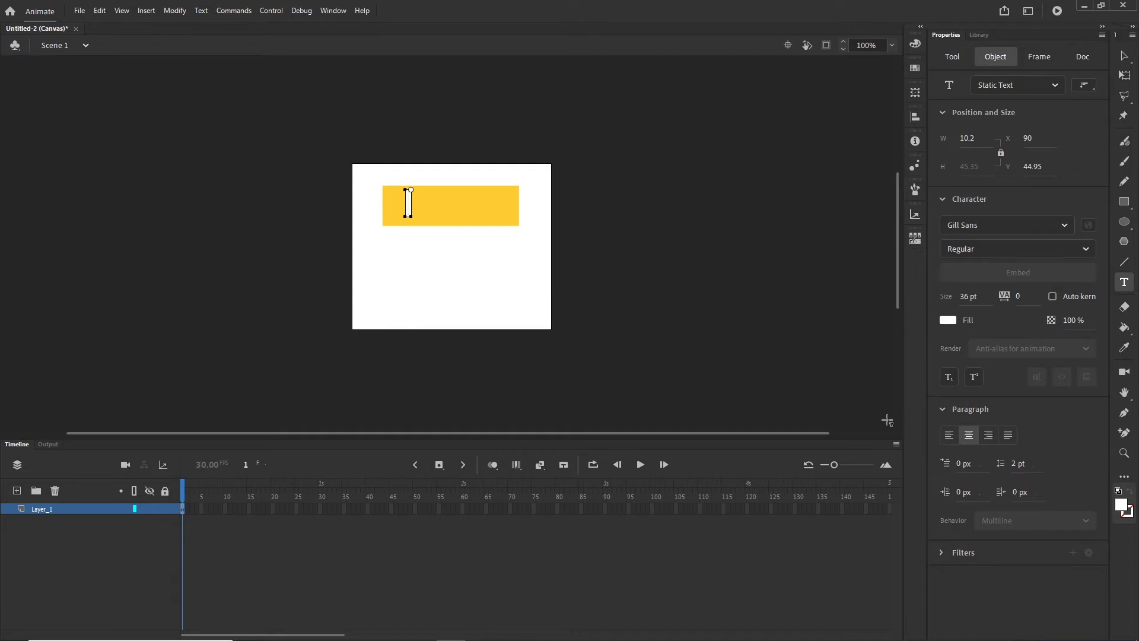
text(show)
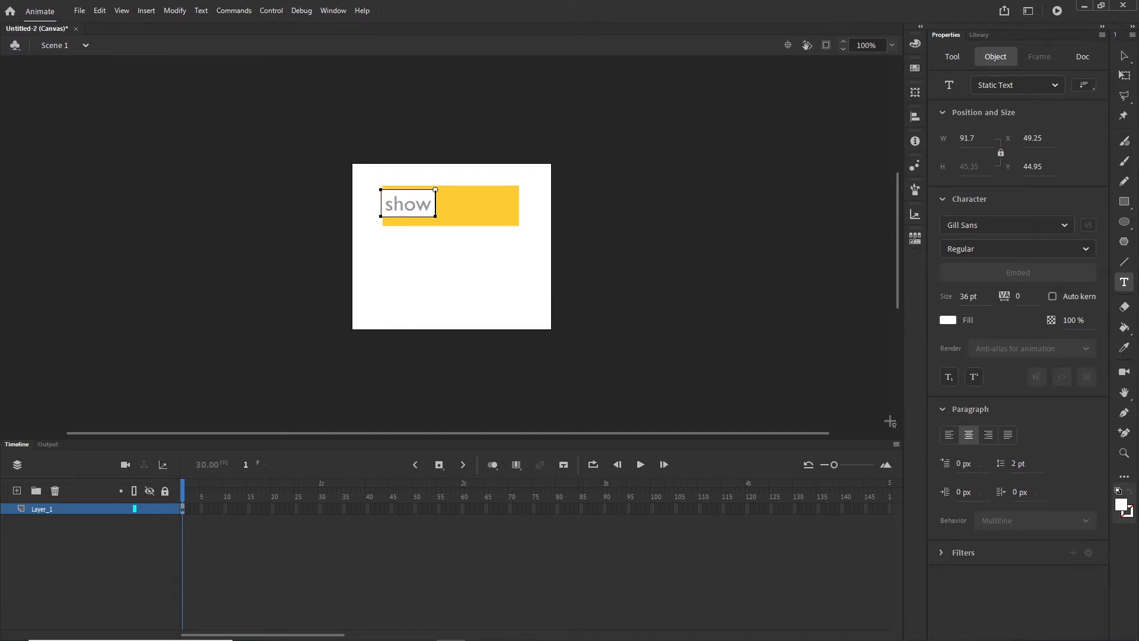
text( or hide)
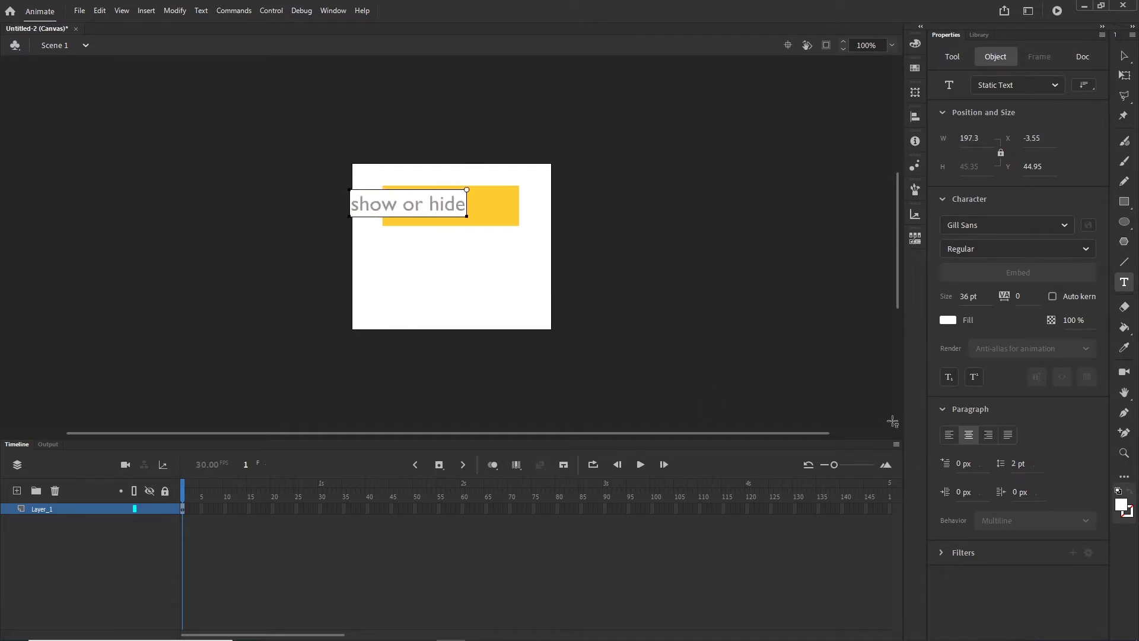
click(1125, 55)
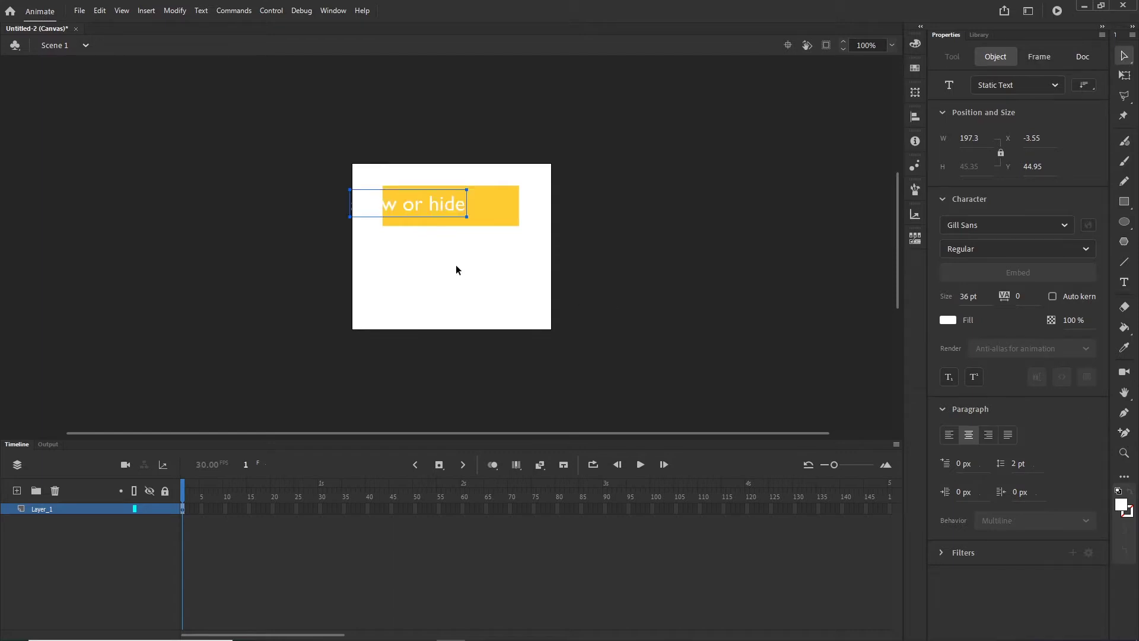
drag(410, 206, 451, 205)
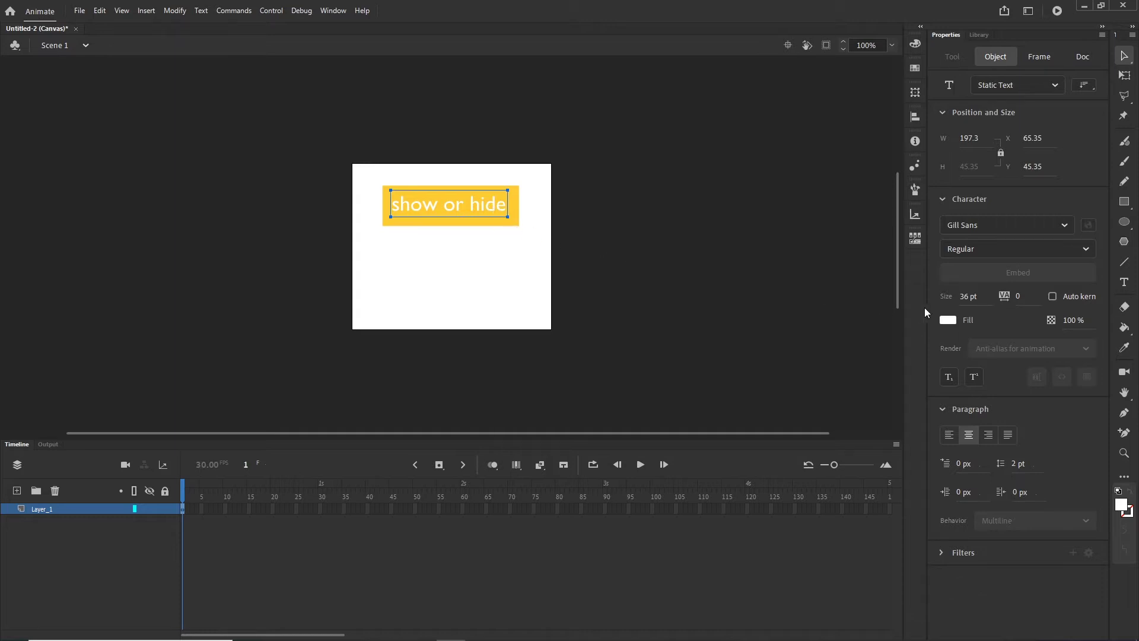
Change the label's fill colour to black.
click(948, 321)
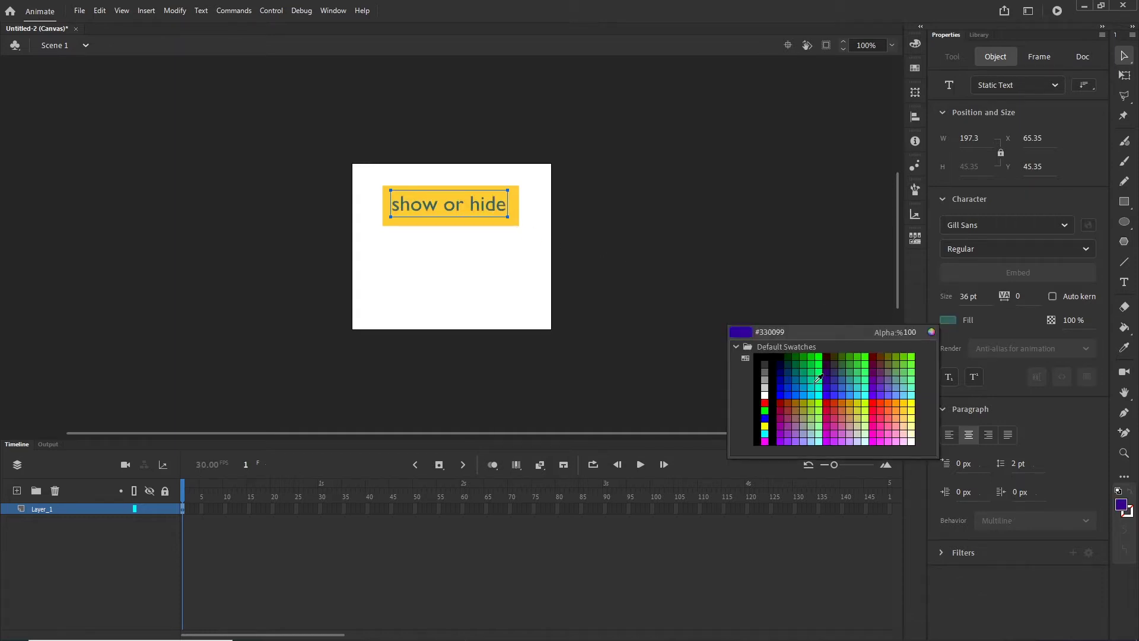
click(763, 343)
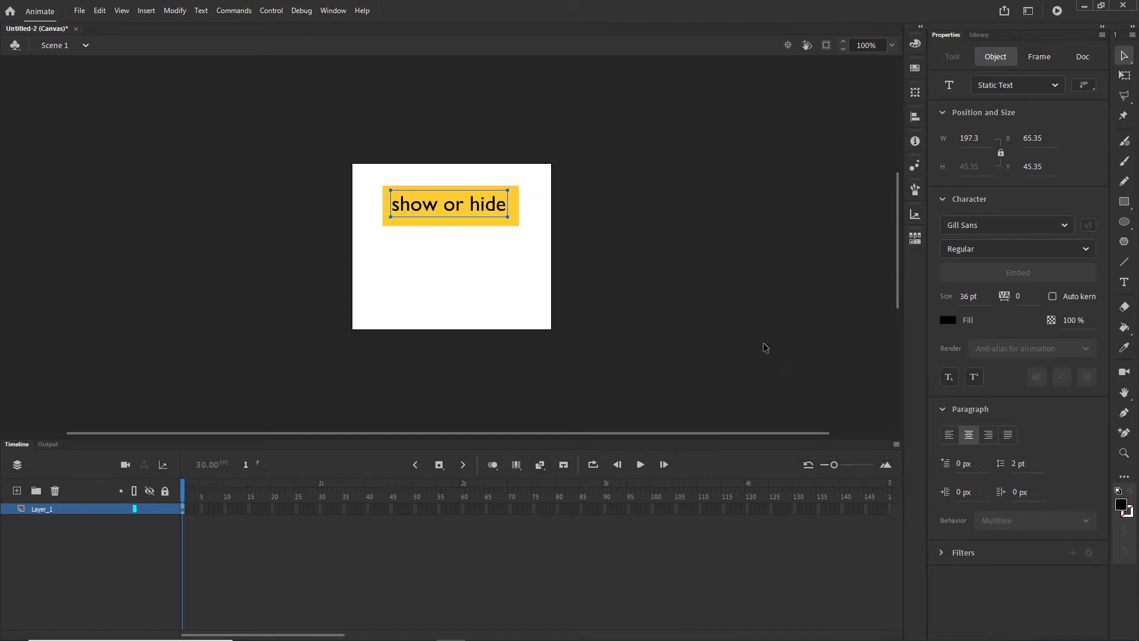
click(660, 269)
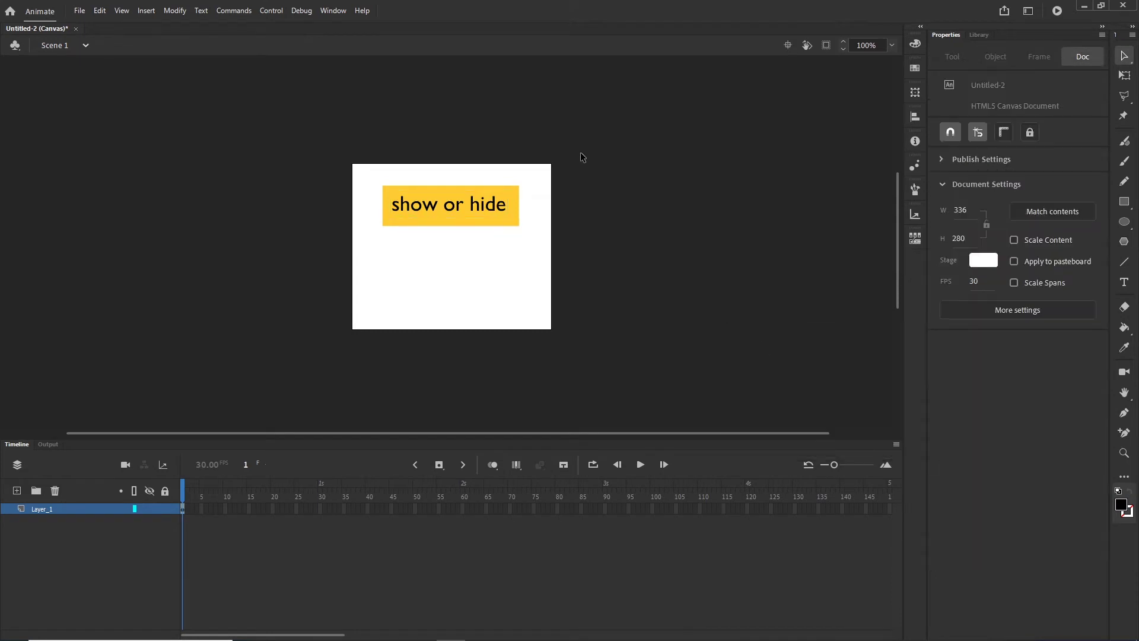
Convert the rectangle and its label into a Movie Clip symbol named Symbol 1.
drag(581, 153, 325, 258)
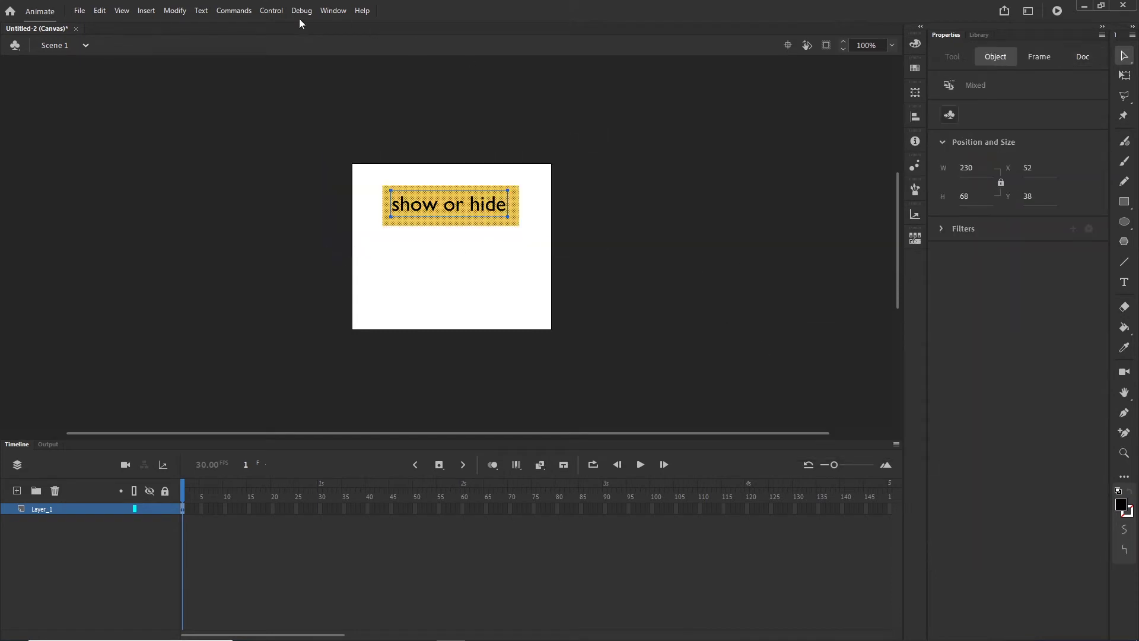
click(176, 13)
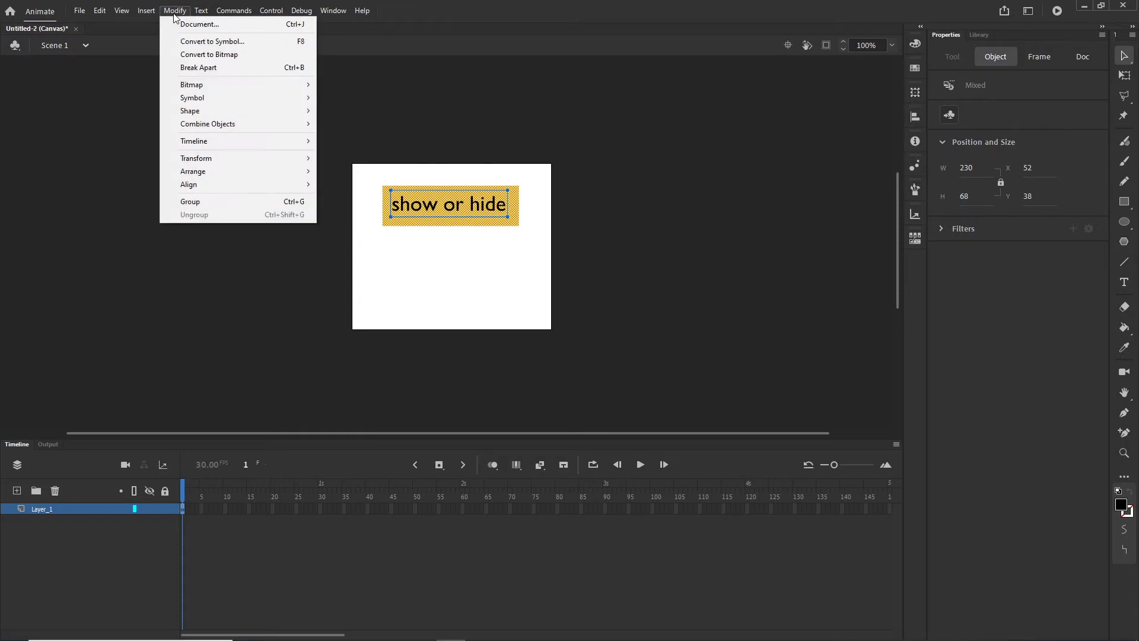
click(190, 45)
drag(711, 199, 702, 143)
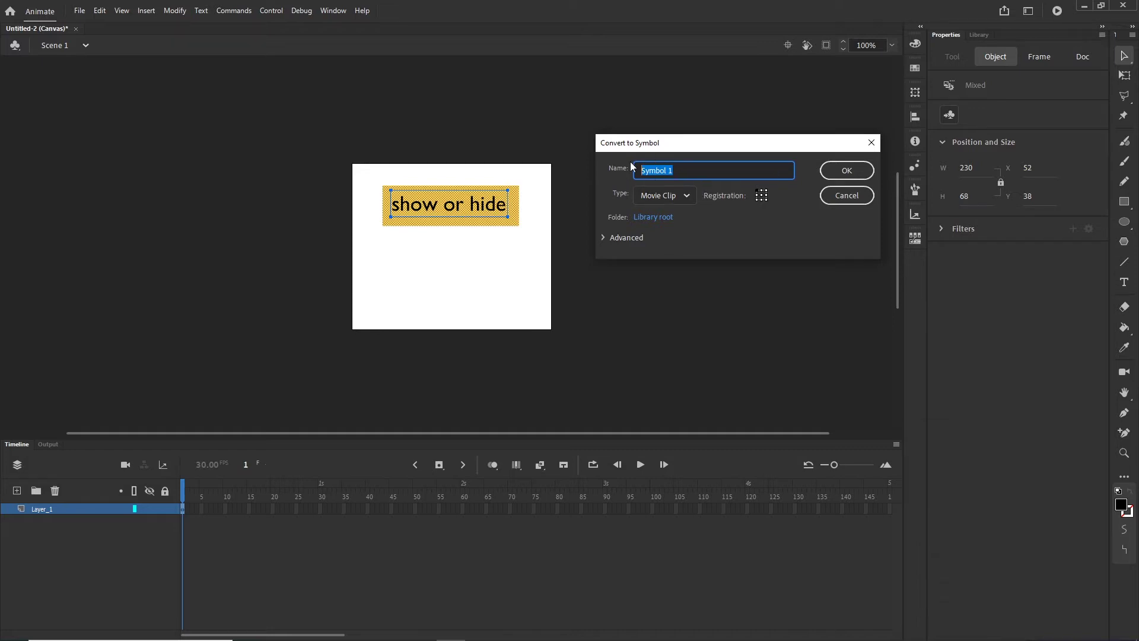
click(846, 170)
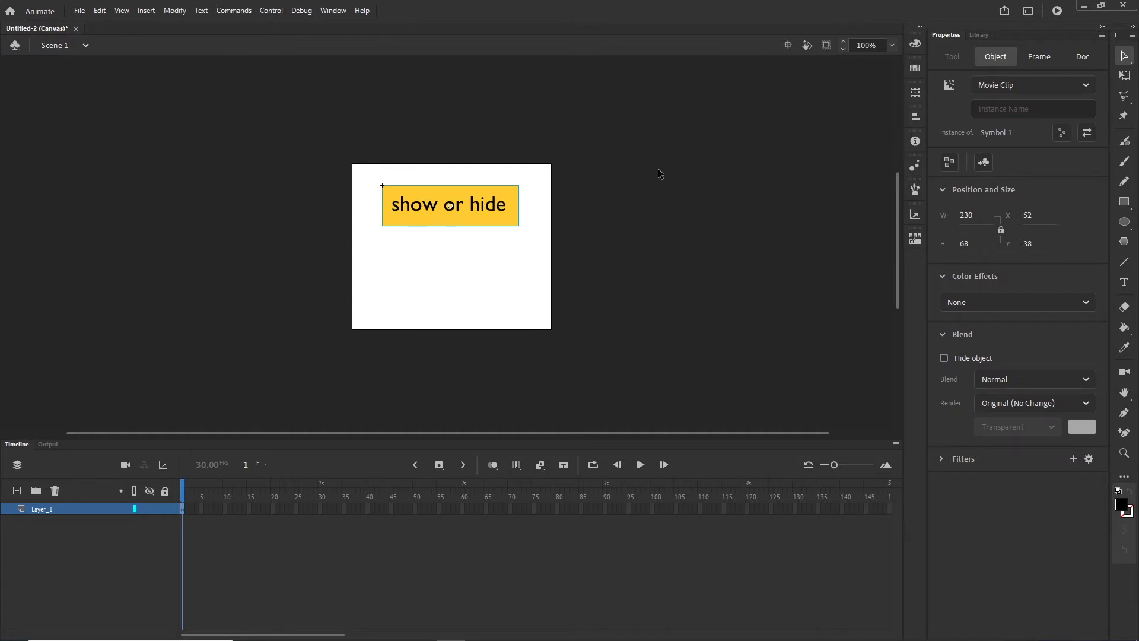
Give the Symbol 1 clip on stage the instance name myButton.
click(977, 35)
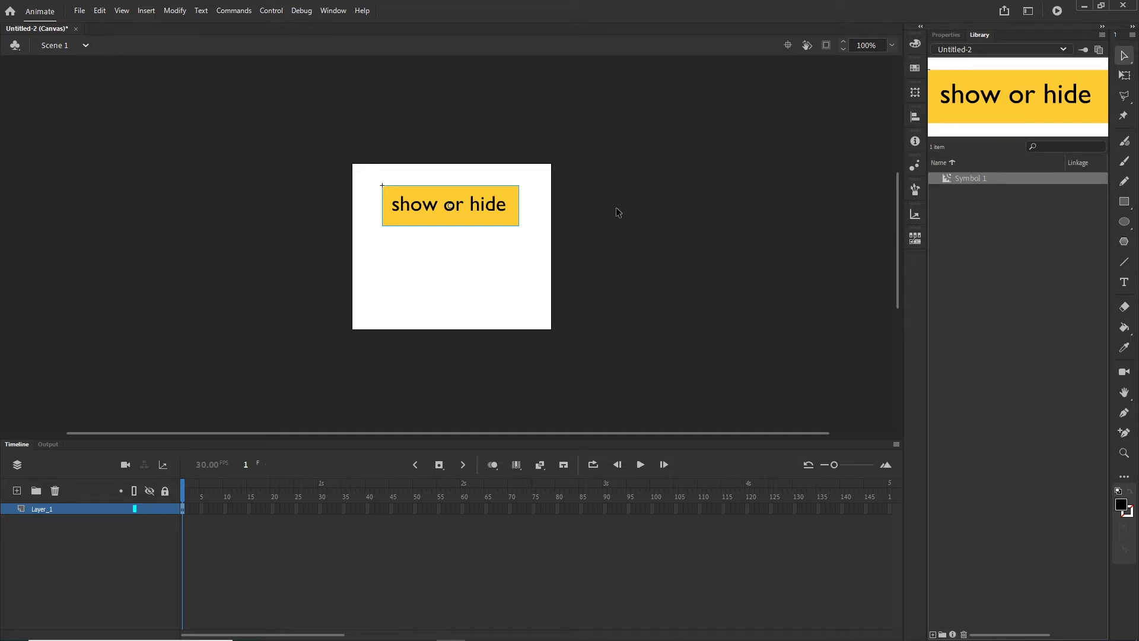
click(949, 35)
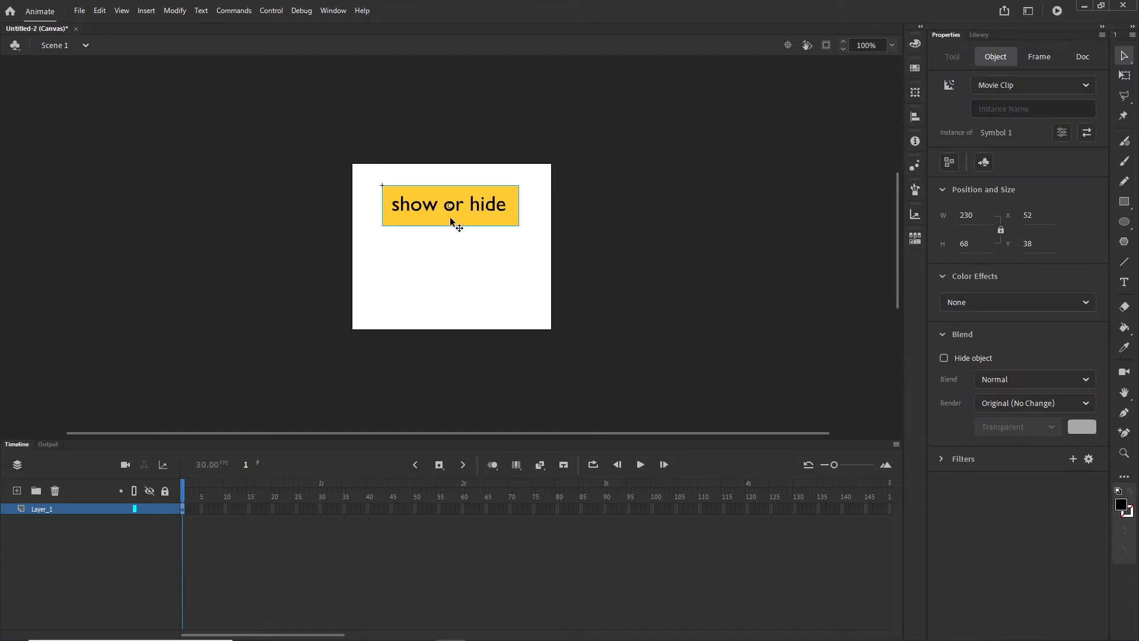
click(575, 240)
click(504, 215)
click(1006, 110)
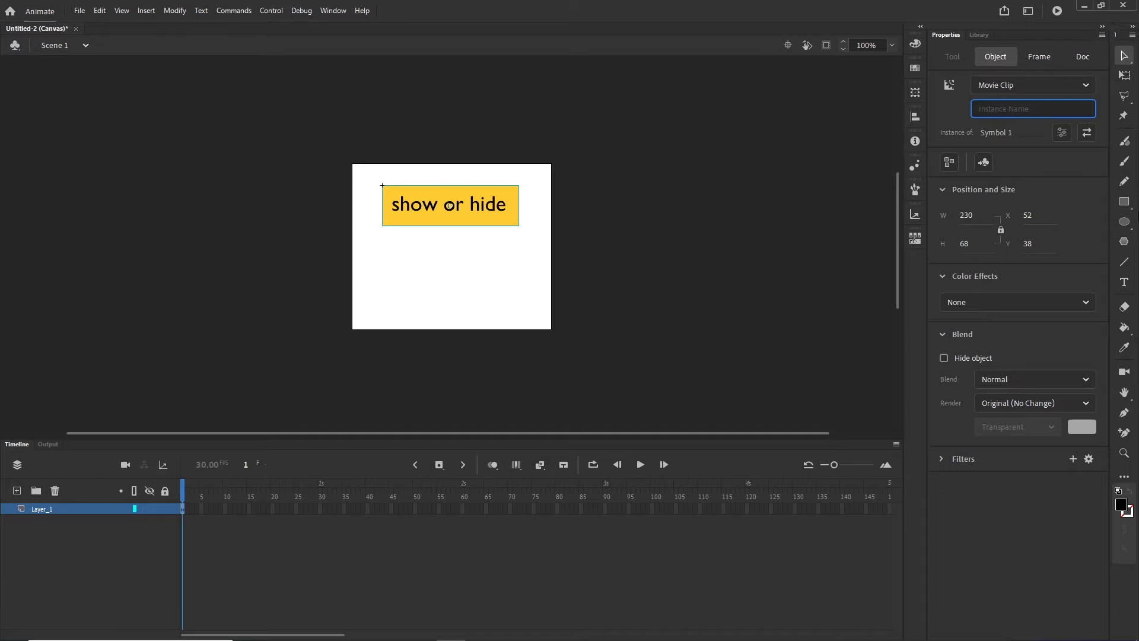
text(myButton)
click(631, 326)
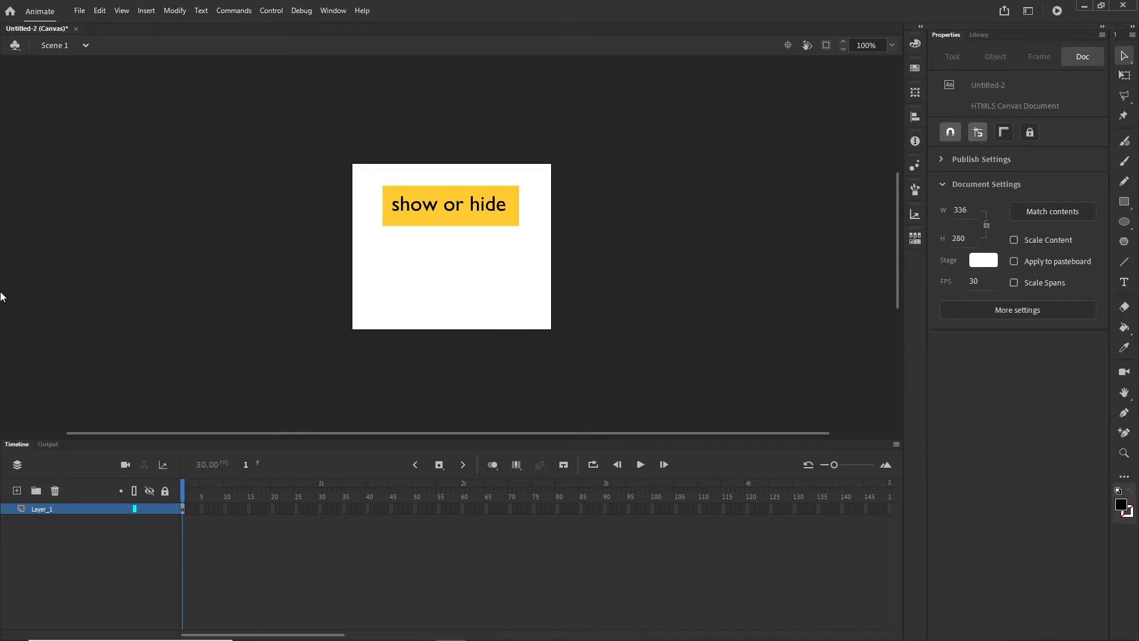
Draw a light sky blue circle in the stage's lower left.
click(1125, 222)
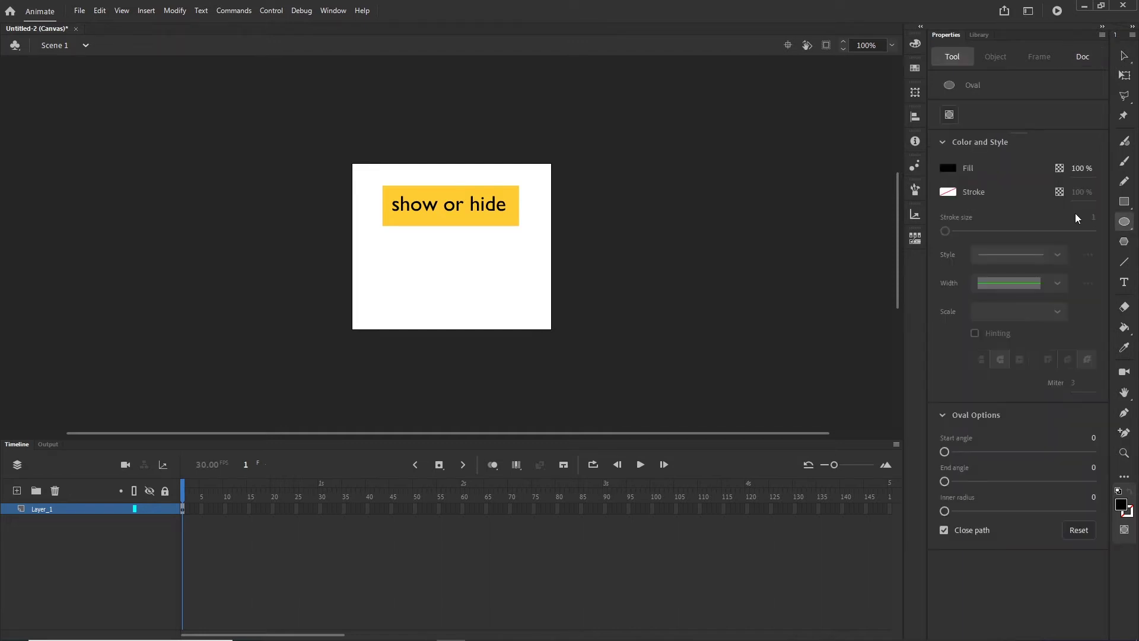
click(949, 168)
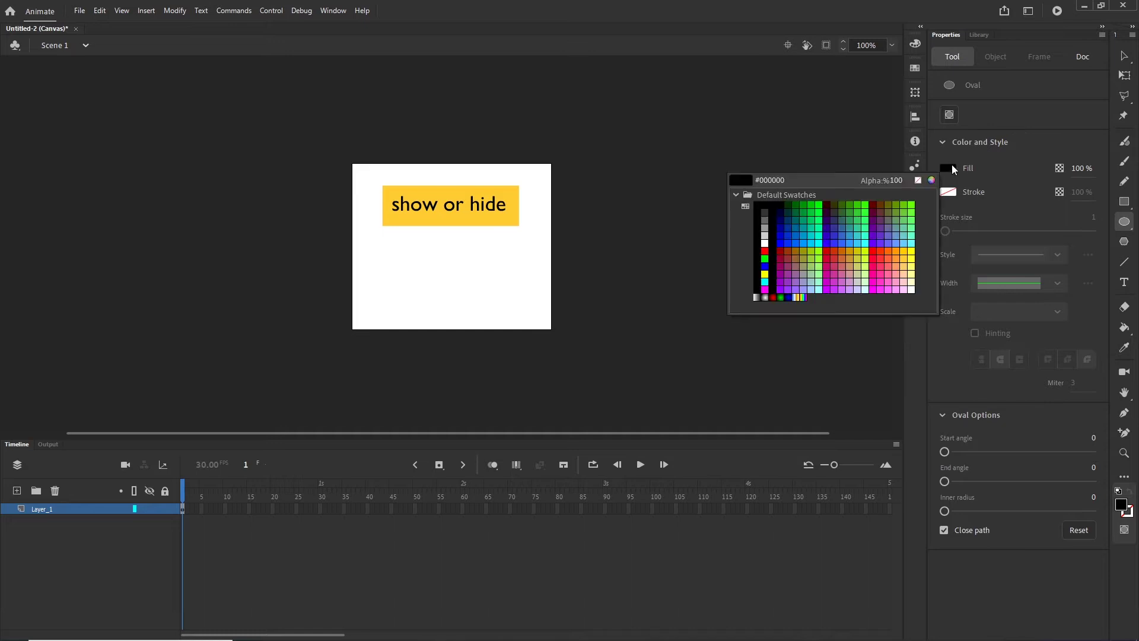
click(902, 238)
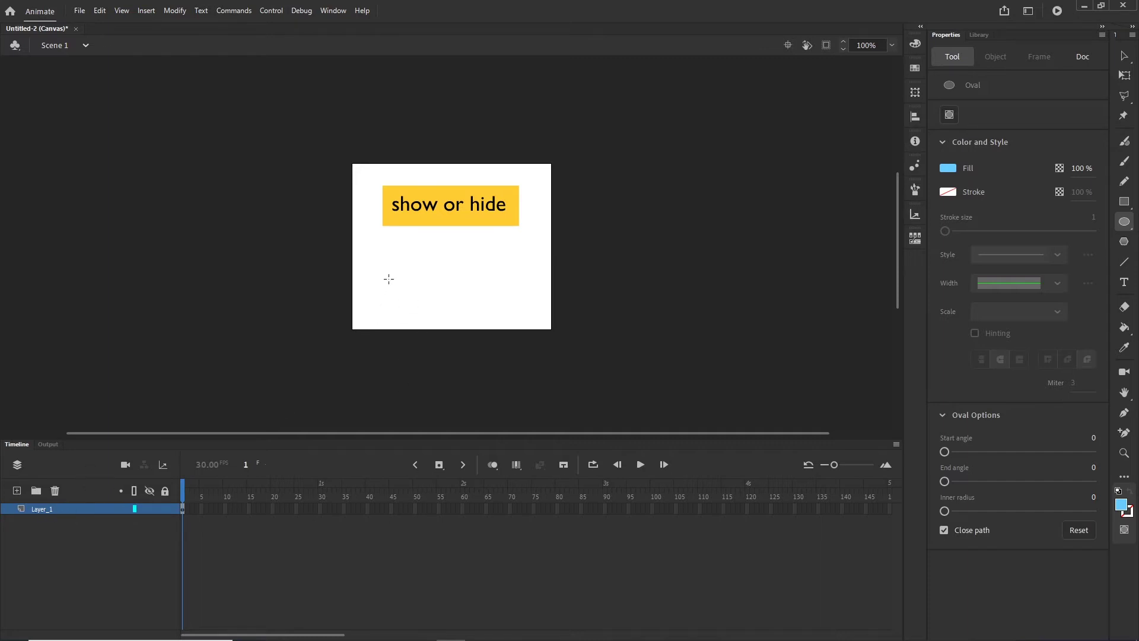
drag(403, 260, 452, 312)
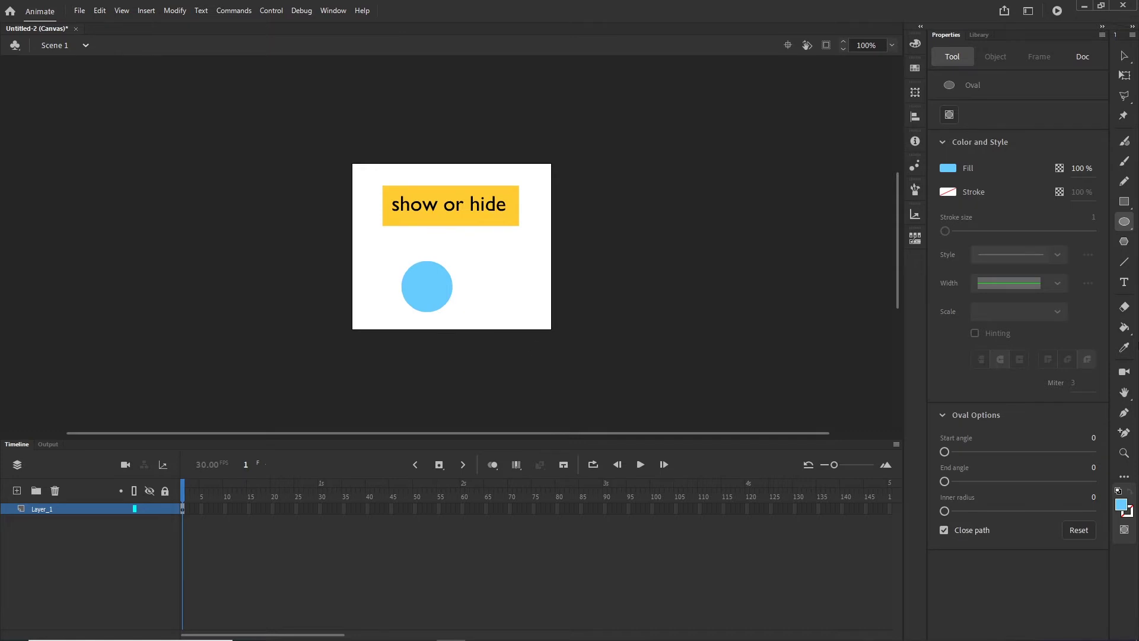
Draw a yellow #FFCC33 circle overlapping the blue one.
click(949, 168)
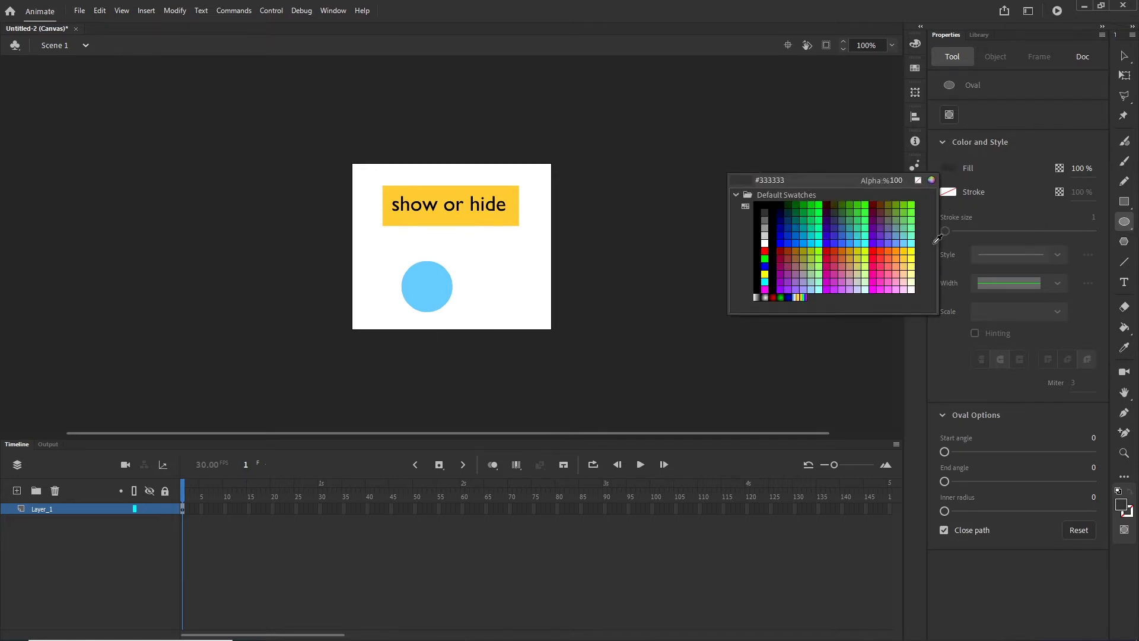
click(908, 255)
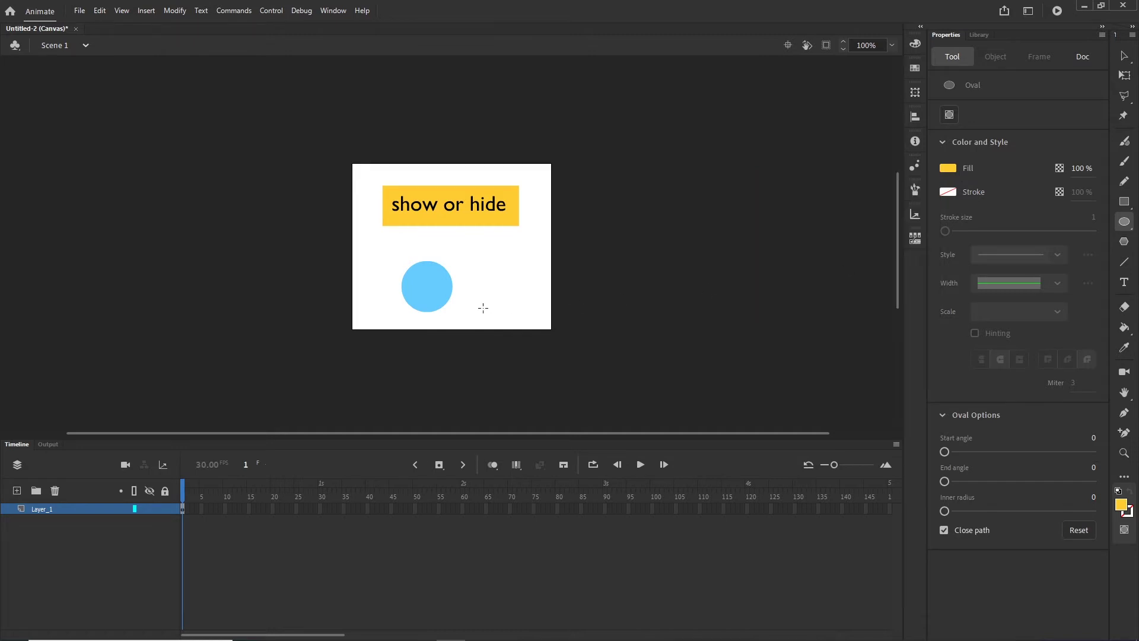
mouse_move(490, 307)
mouse_down()
mouse_move(442, 256)
mouse_move(460, 264)
mouse_move(454, 257)
mouse_up()
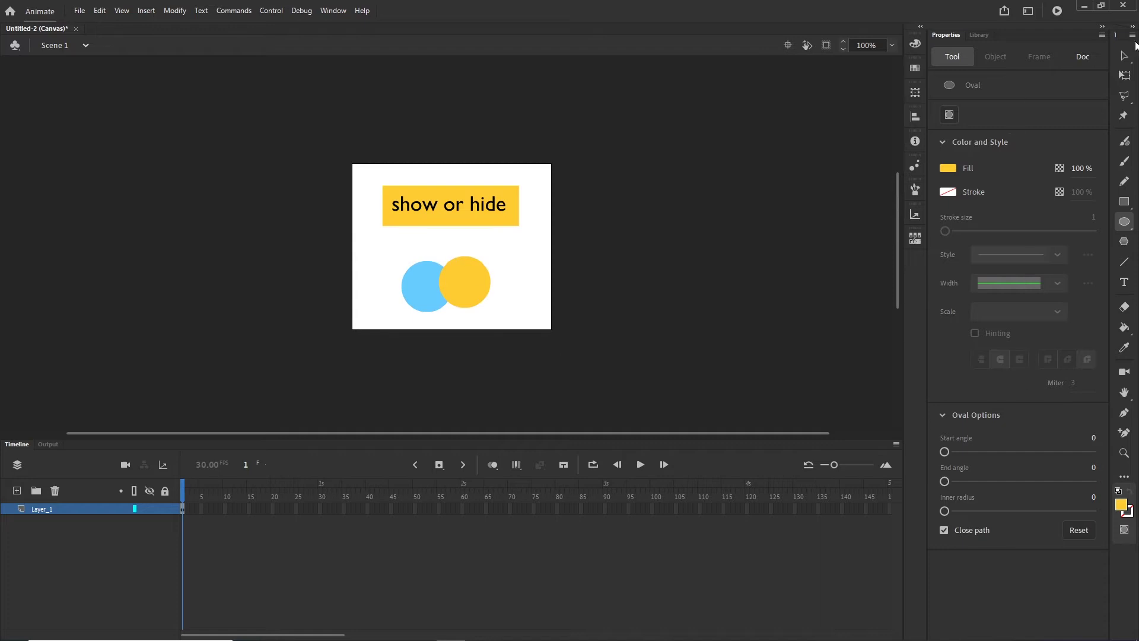
click(1127, 57)
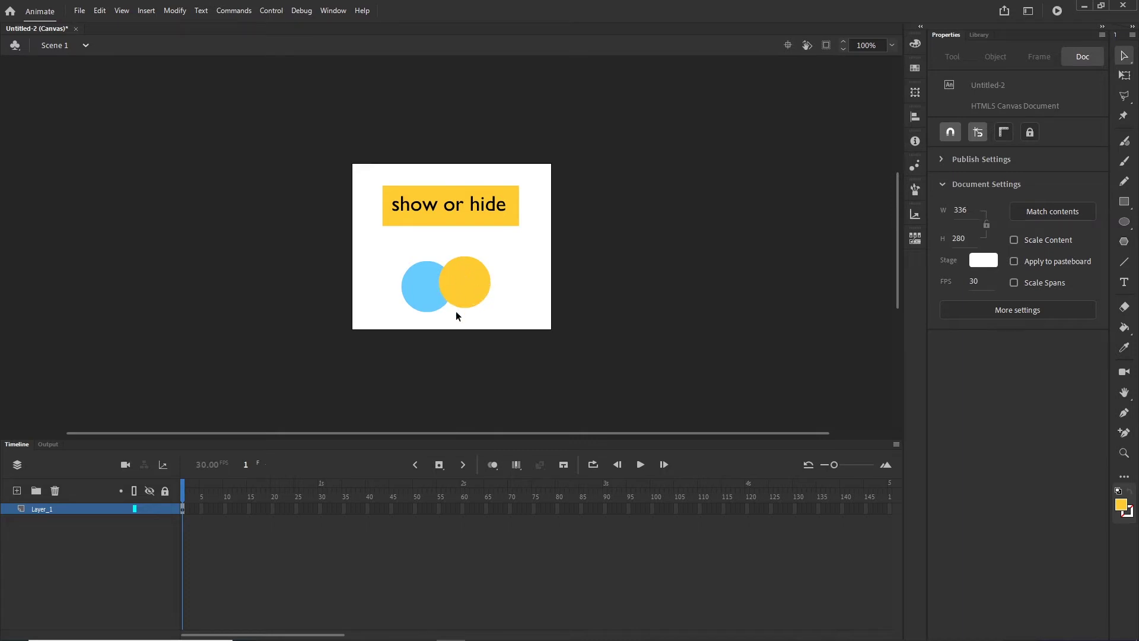
Reposition the yellow circle against the blue one, nudging it up and left.
mouse_move(471, 284)
mouse_down()
mouse_move(494, 284)
mouse_move(475, 305)
mouse_move(472, 288)
mouse_move(471, 305)
mouse_up()
key(Left)
key(Up)
key(Up)
key(Up)
key(Up)
key(Up)
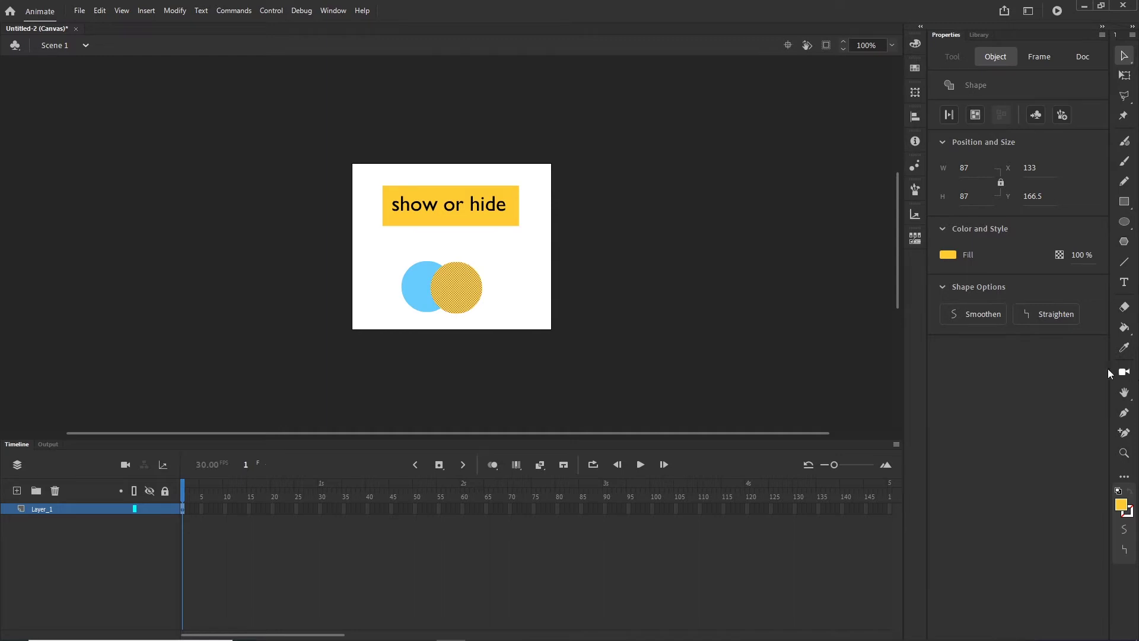
click(594, 319)
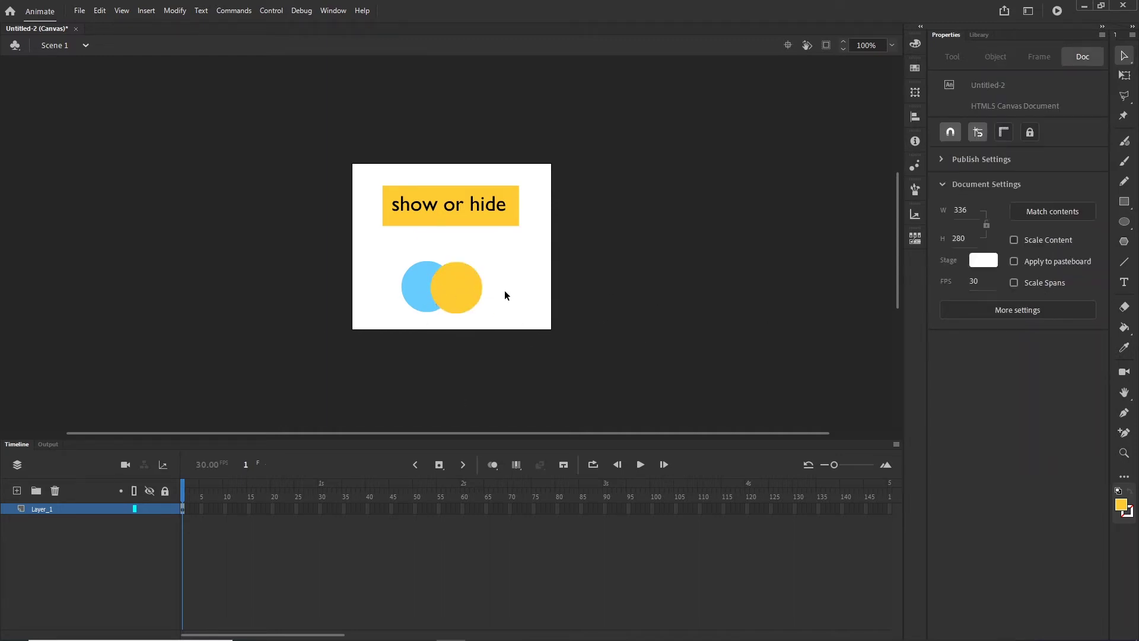
Convert both circles into a Movie Clip symbol named Symbol 2.
drag(430, 298, 285, 350)
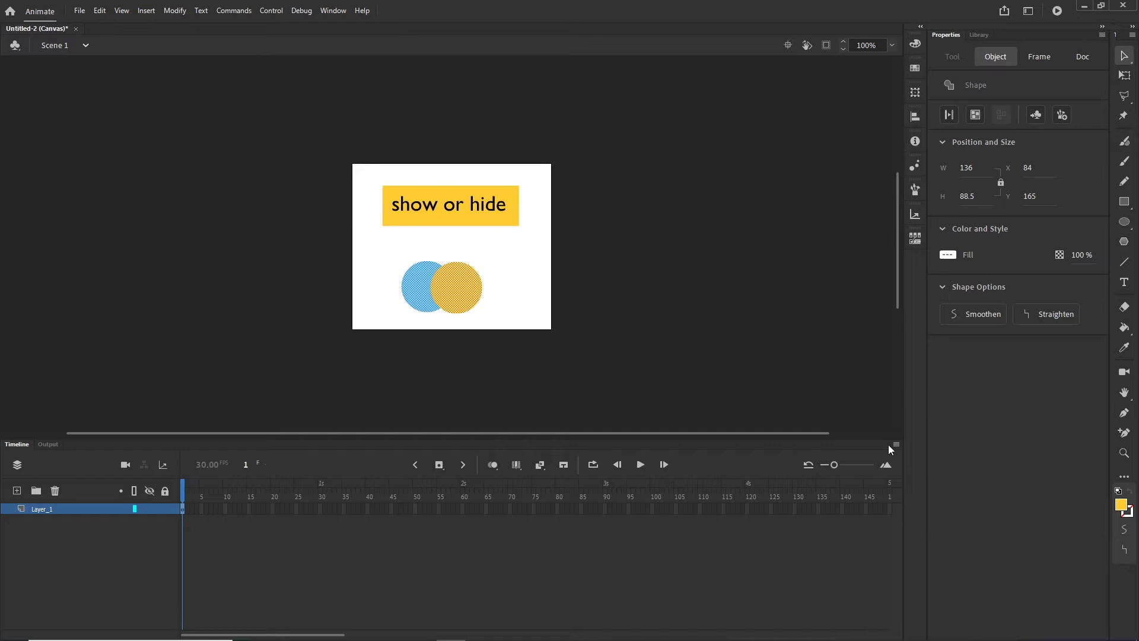
key(F8)
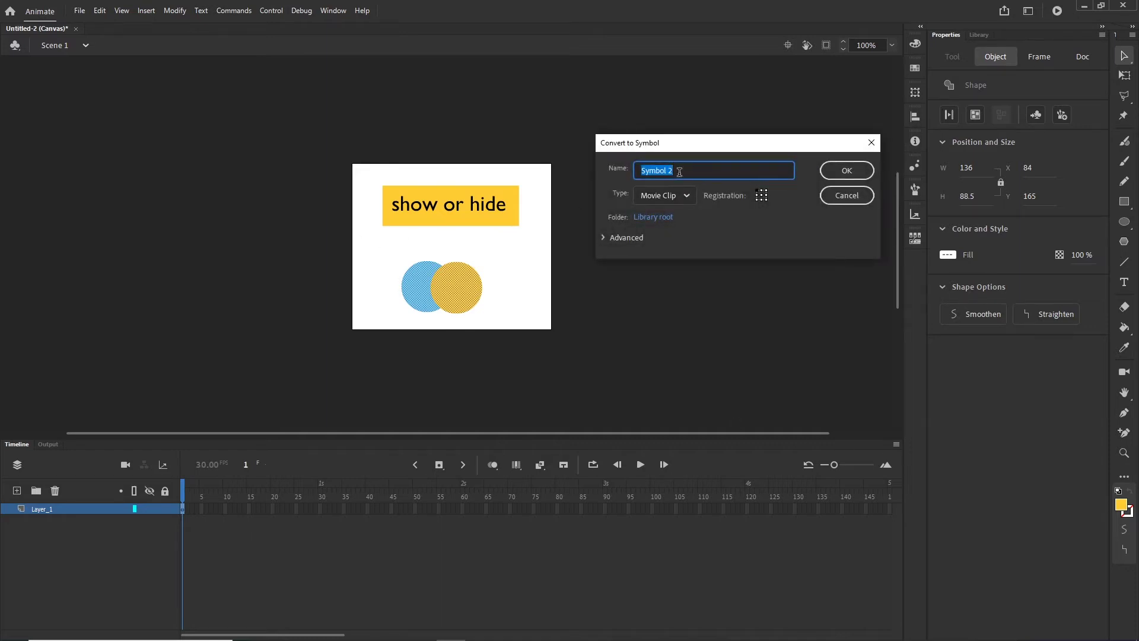
click(846, 172)
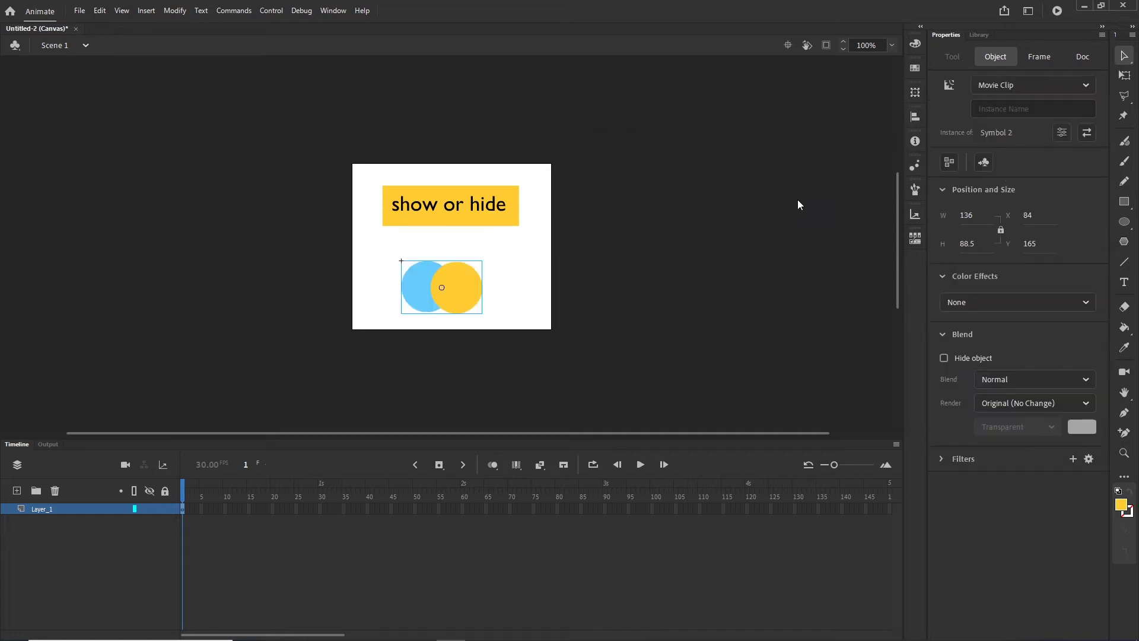
Preview Symbol 1 and Symbol 2 in the Library.
click(980, 35)
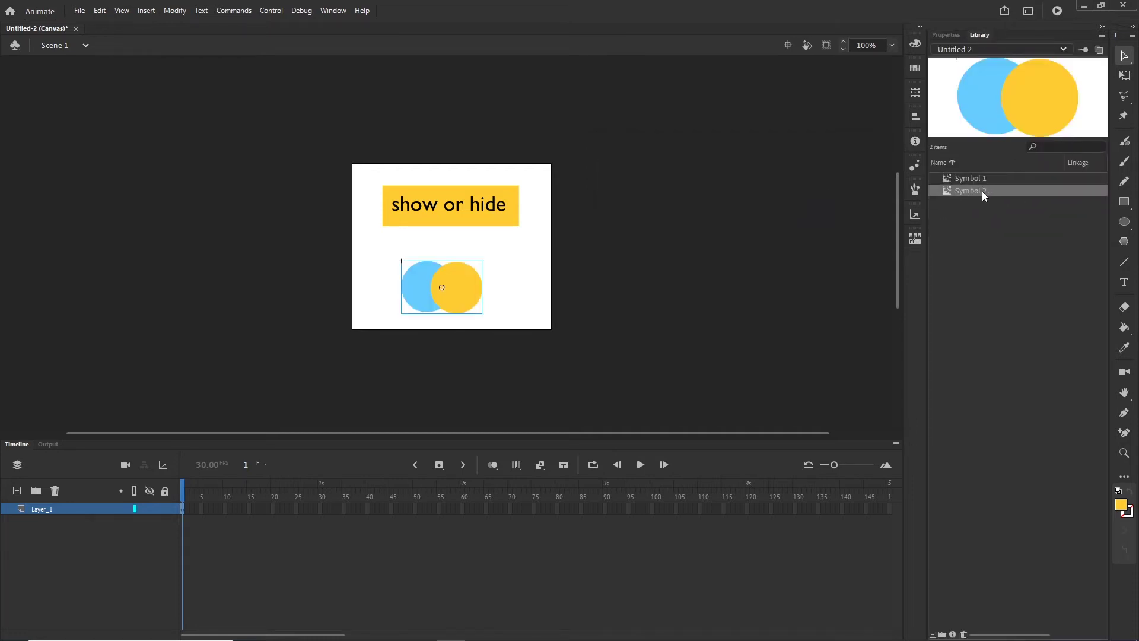
click(970, 178)
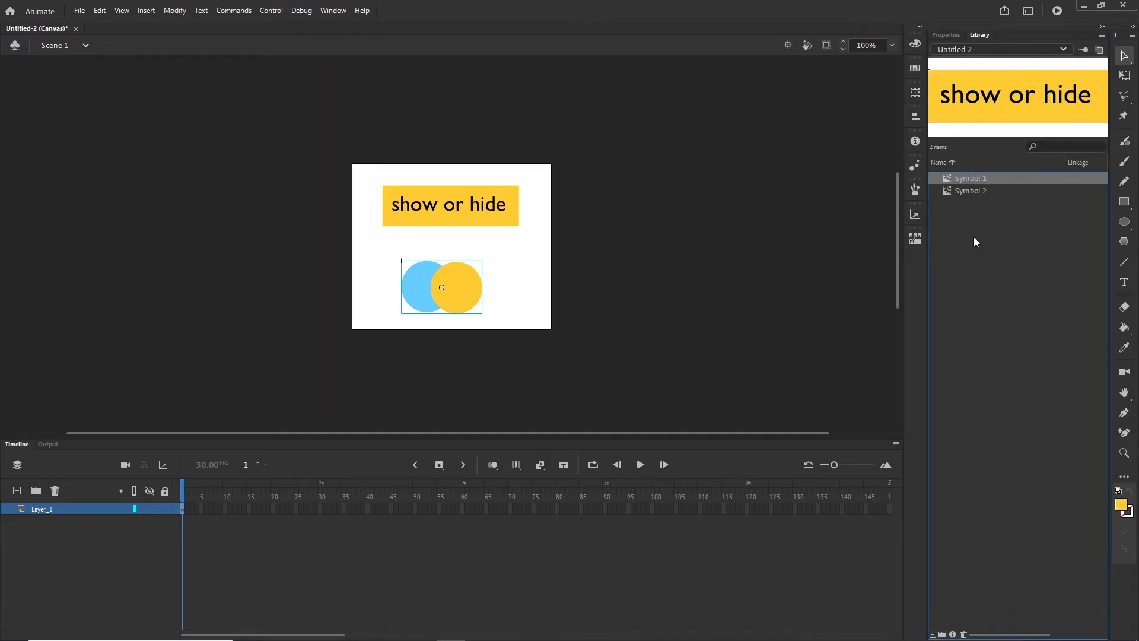
click(962, 191)
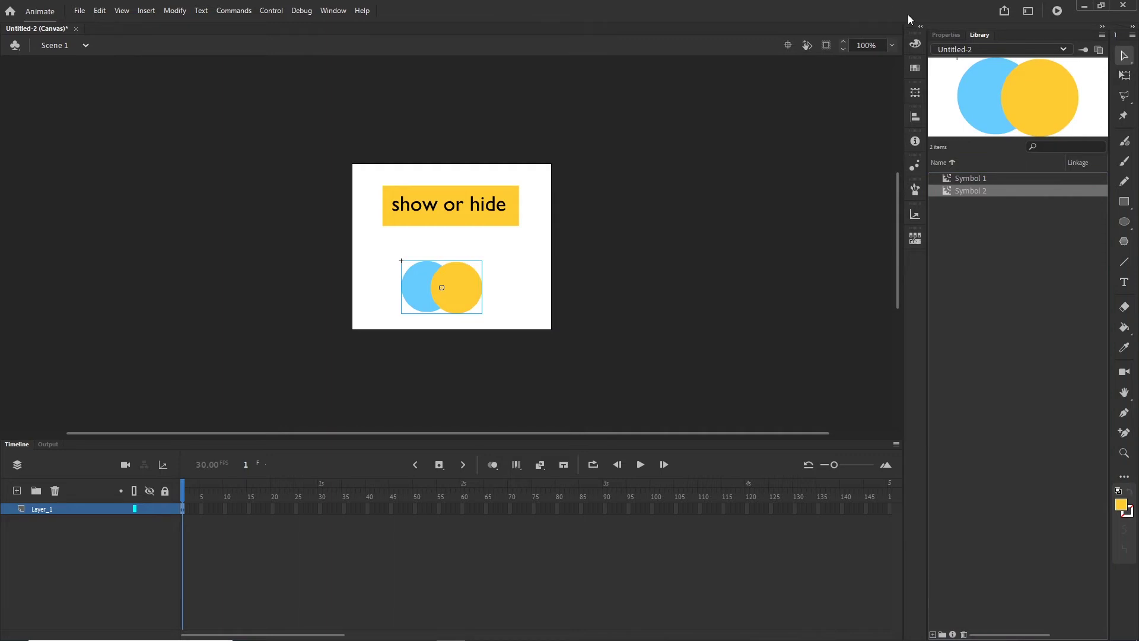
Give the circles clip the instance name myShapes.
click(945, 35)
click(1016, 109)
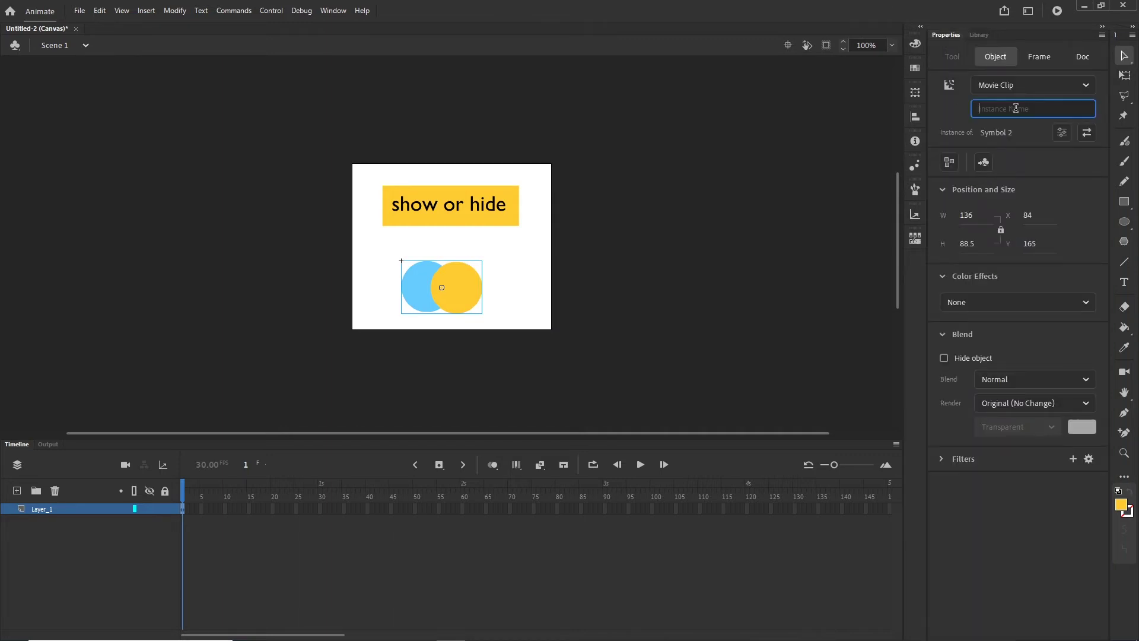
text(myShapes)
click(687, 223)
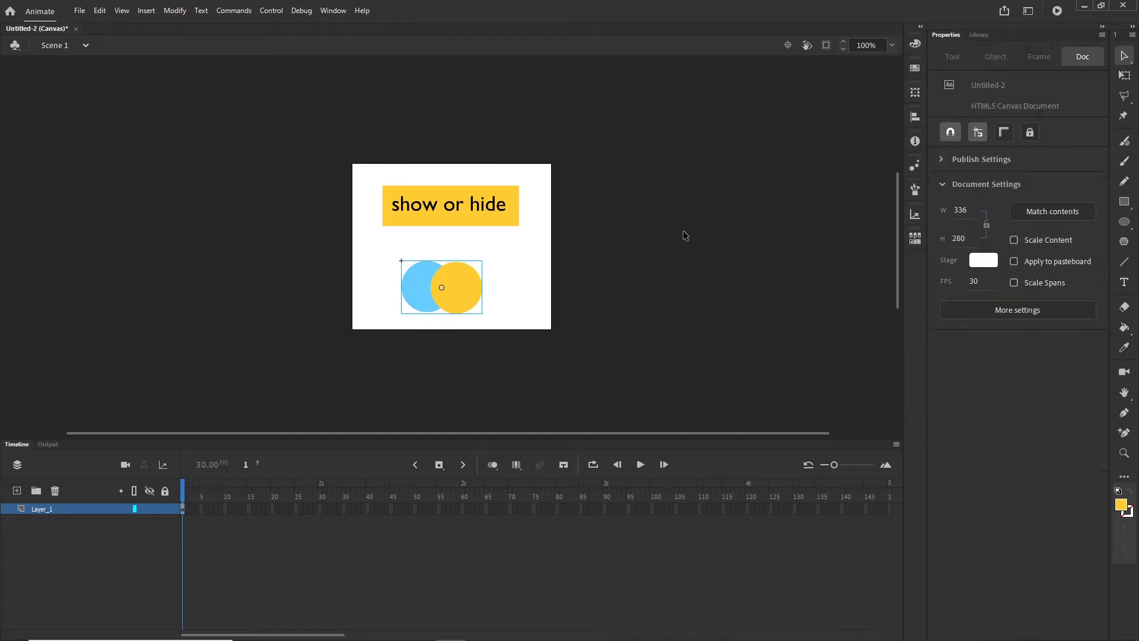
click(470, 214)
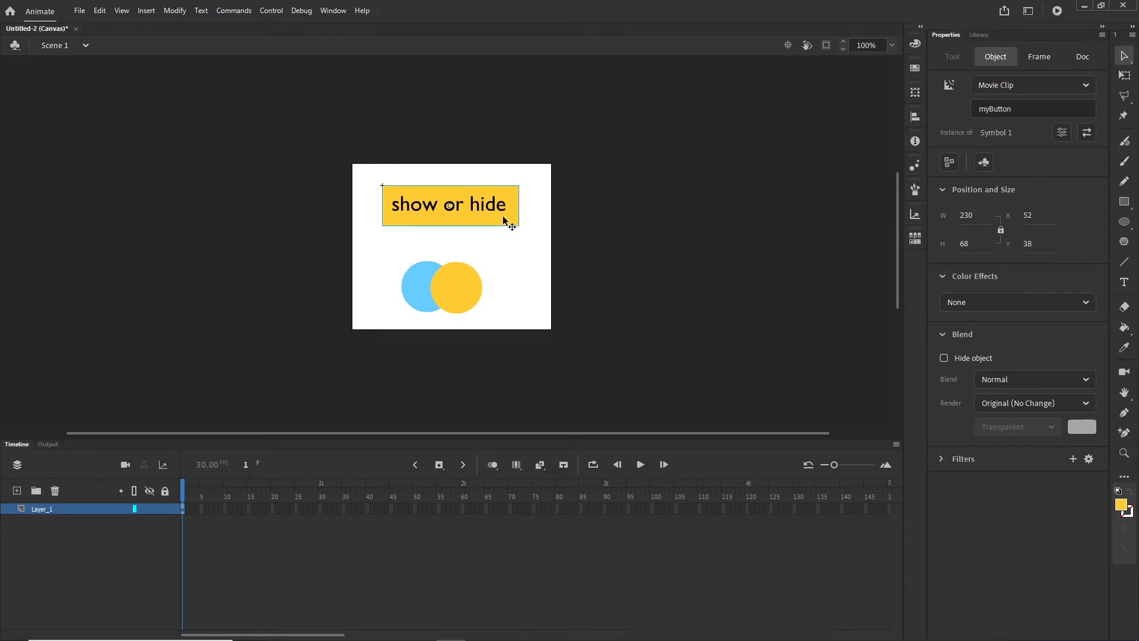
click(461, 298)
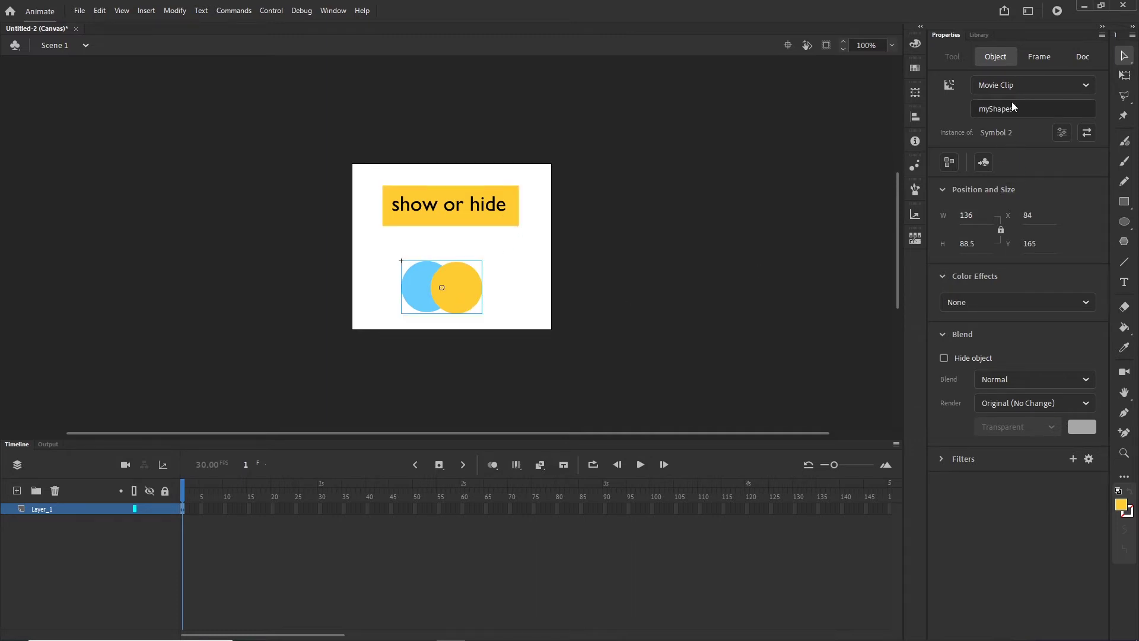
Rename Layer_1 to graphics.
double_click(43, 508)
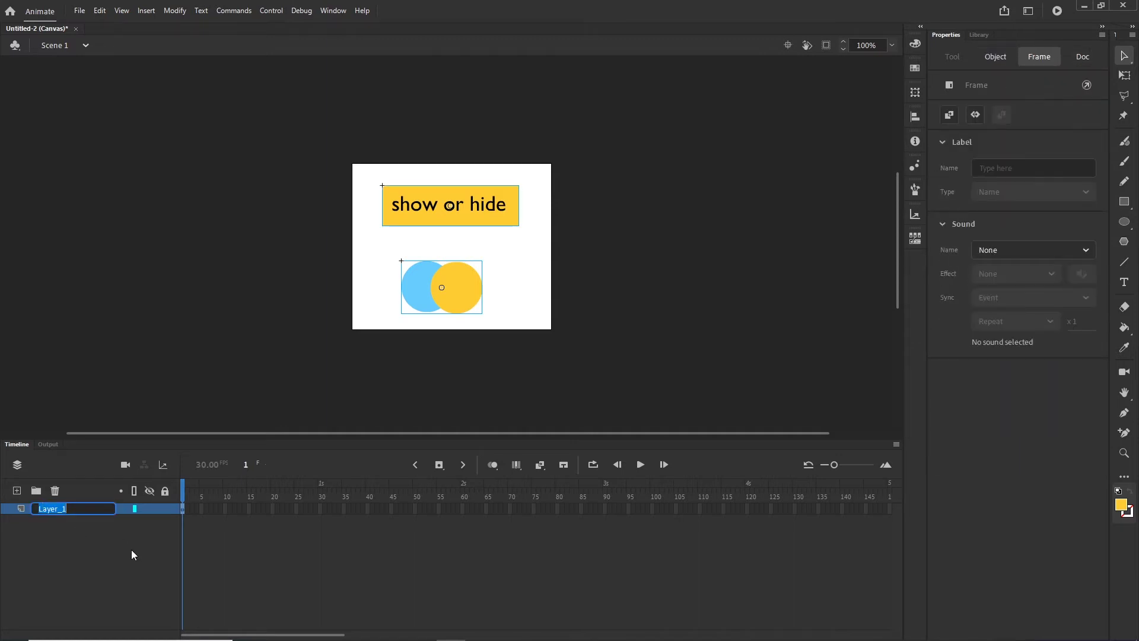
text(graphics)
click(80, 593)
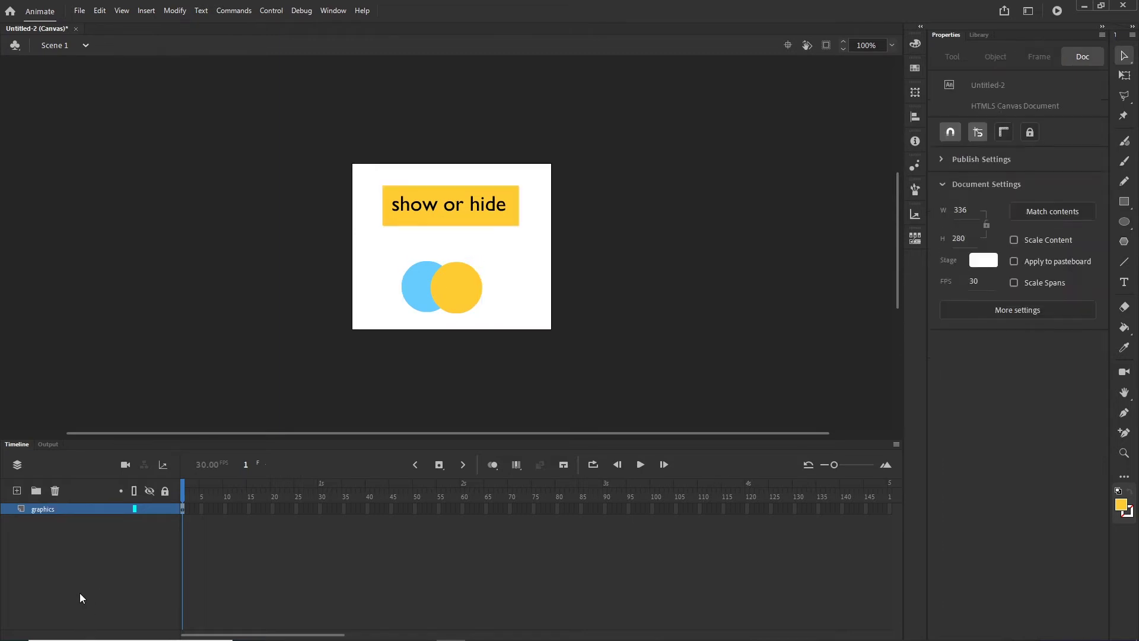
Add a new layer named code above graphics, then confirm the button is myButton.
click(17, 492)
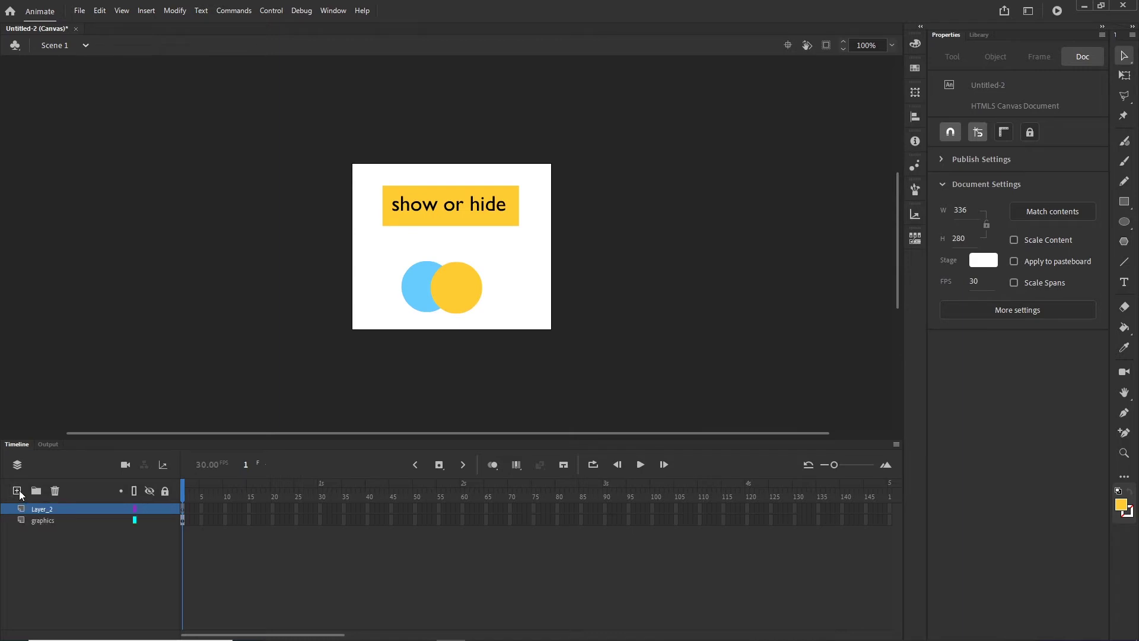
double_click(42, 510)
text(code)
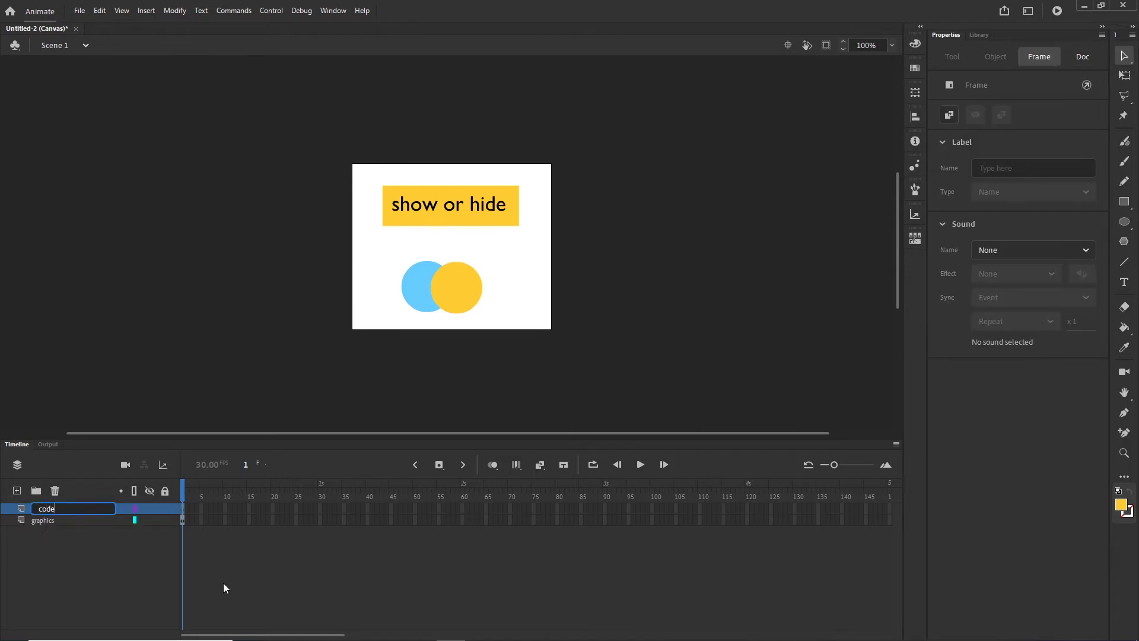
click(50, 581)
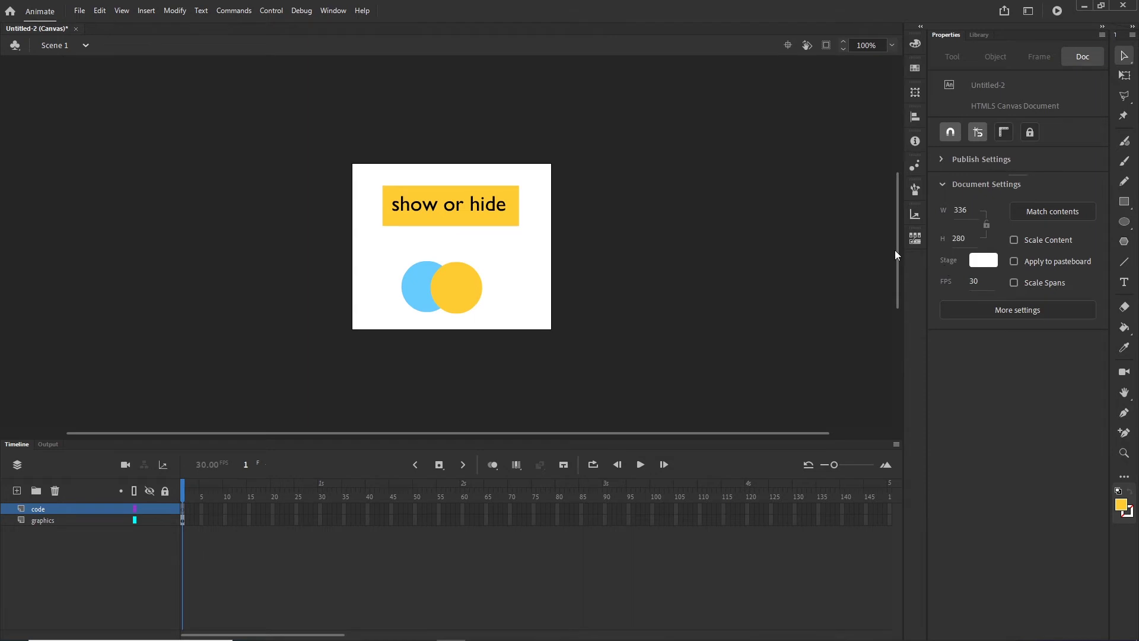
click(465, 218)
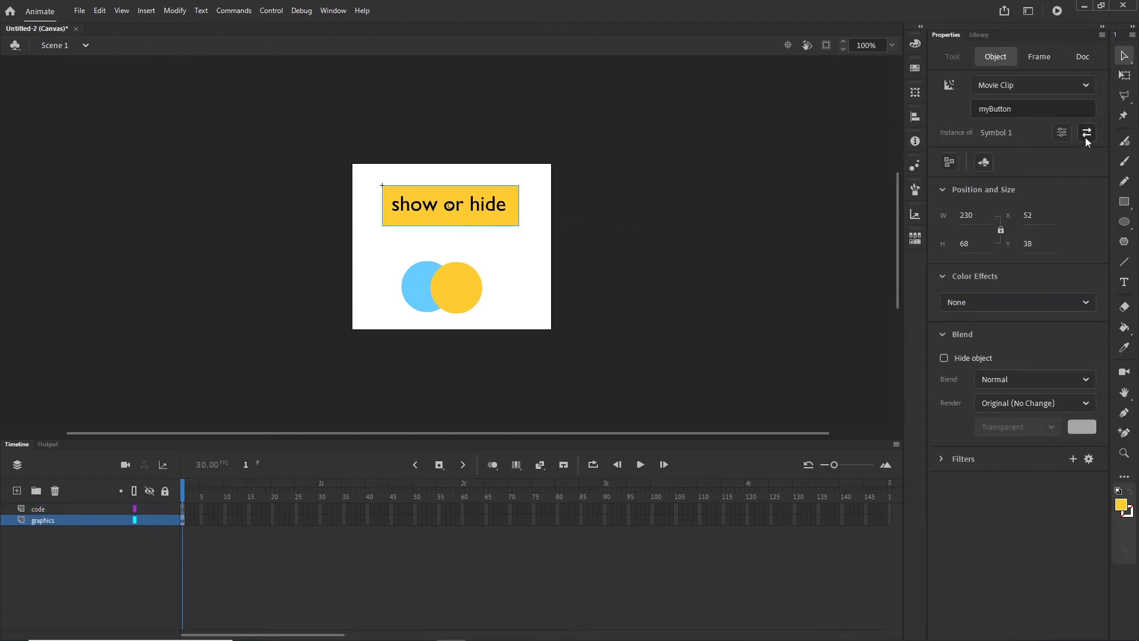
click(1025, 106)
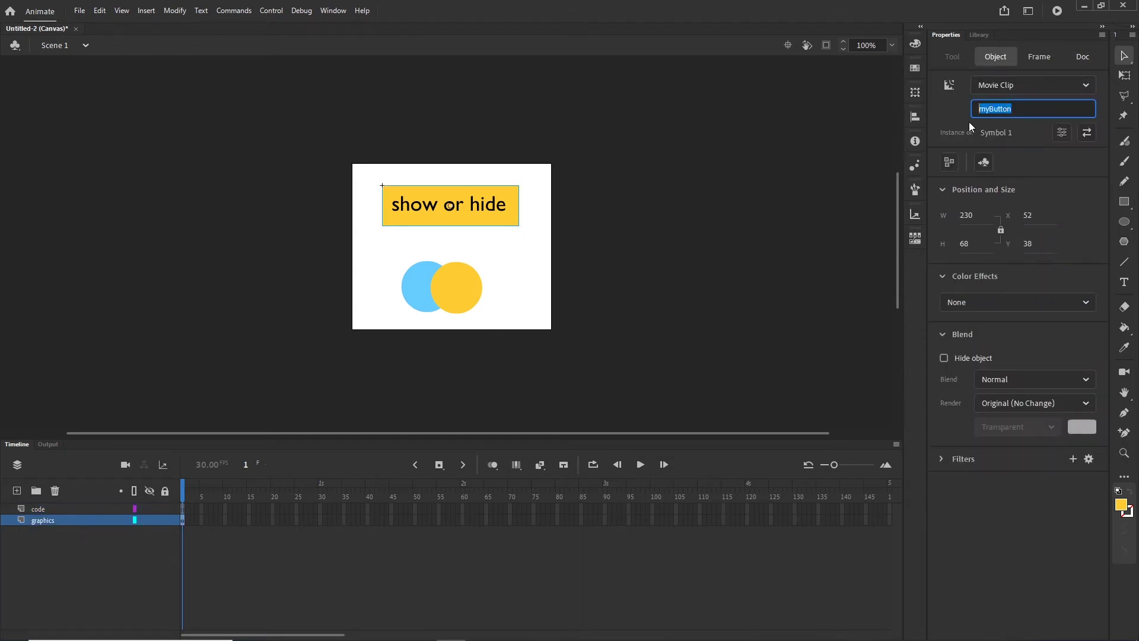
Open the Actions panel for frame 1 of the code layer and move it up-left.
right_click(183, 509)
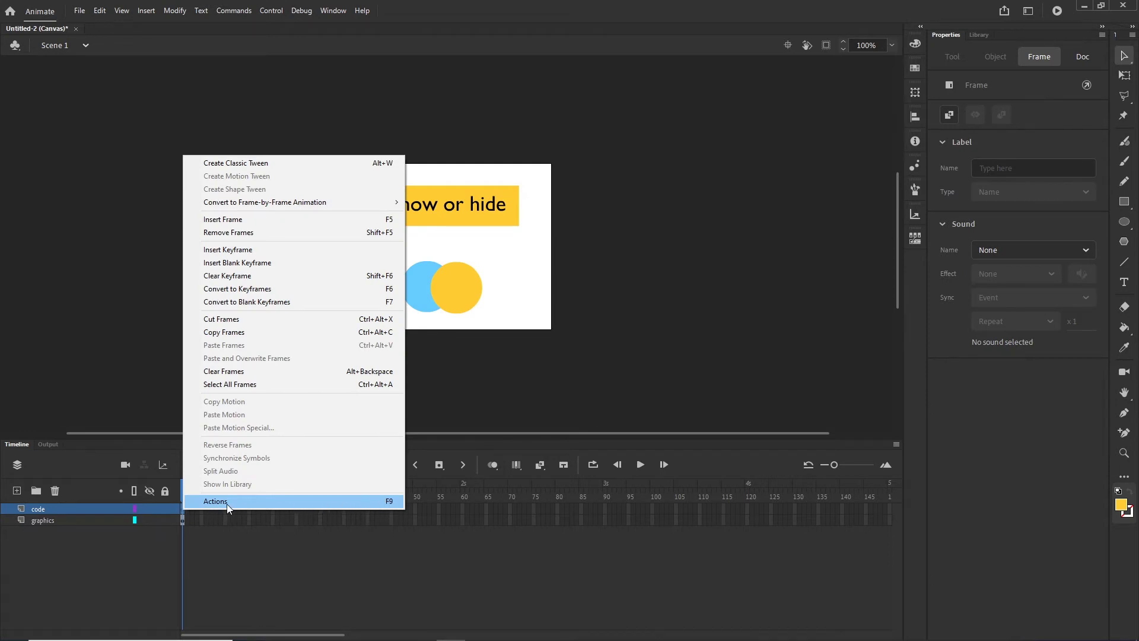
click(262, 500)
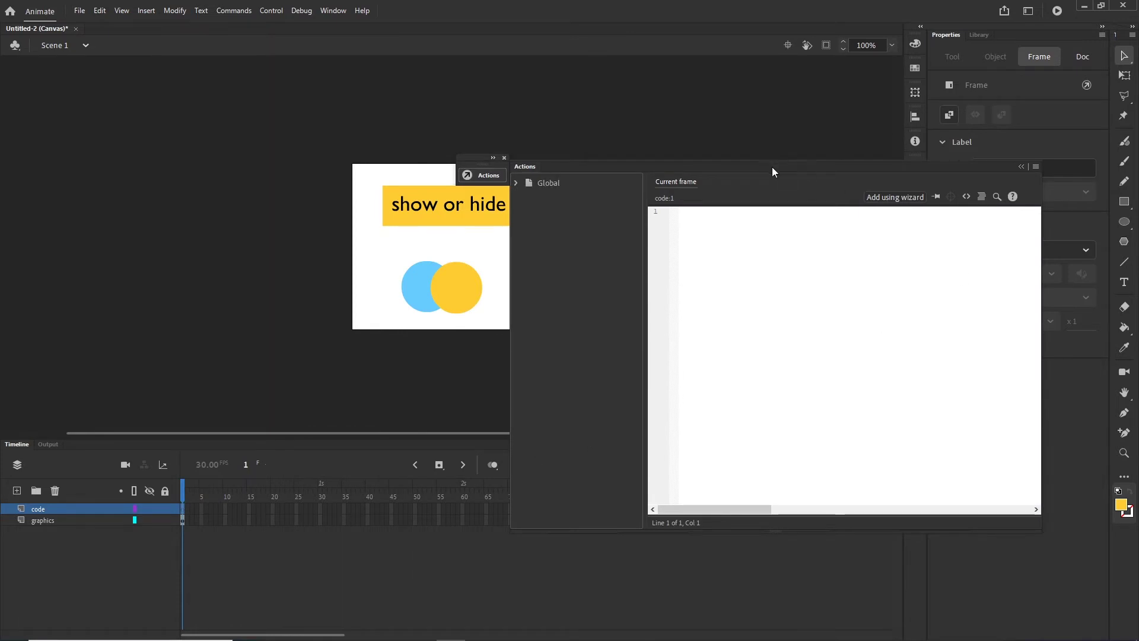
drag(771, 166, 874, 118)
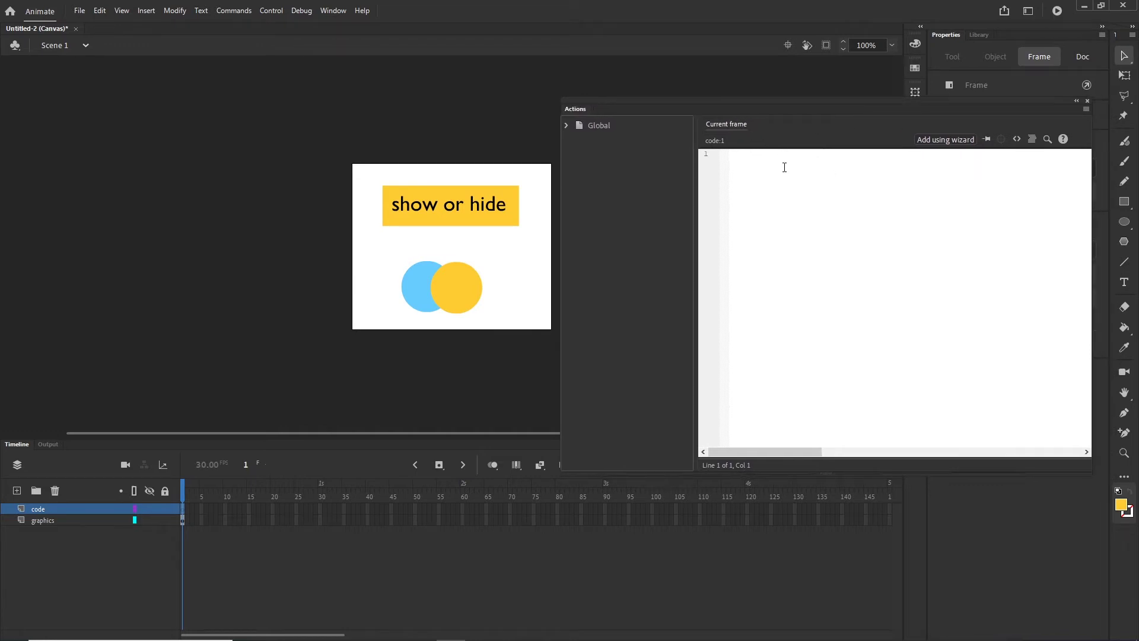